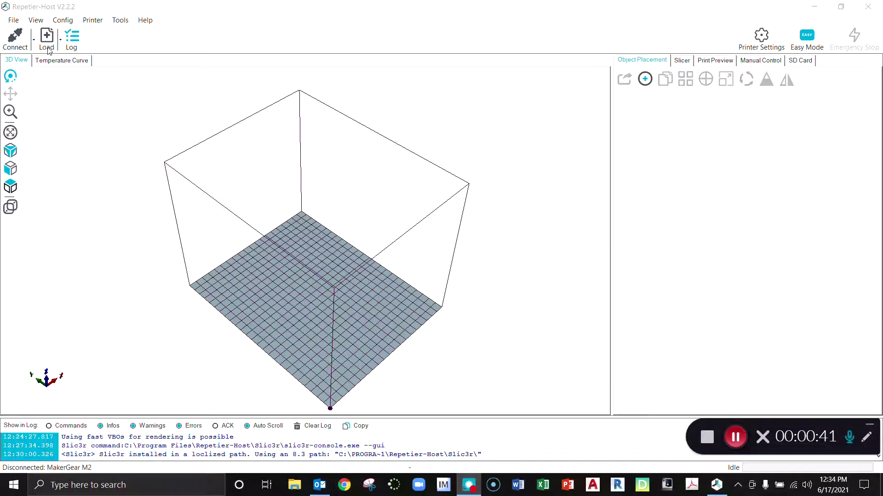
- Review the MakerGear M2 printer settings for connection, printer, extruder and printer shape, including the visualization options, and accept them
left_click(774, 41)
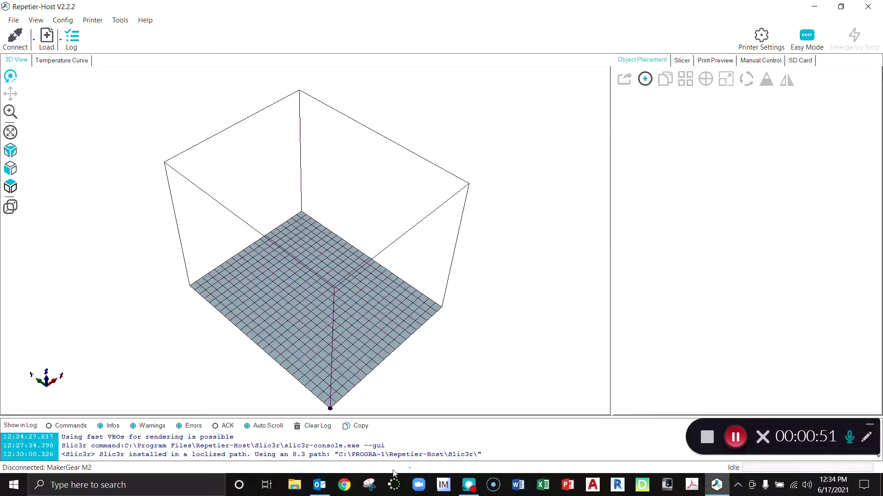
left_click(761, 36)
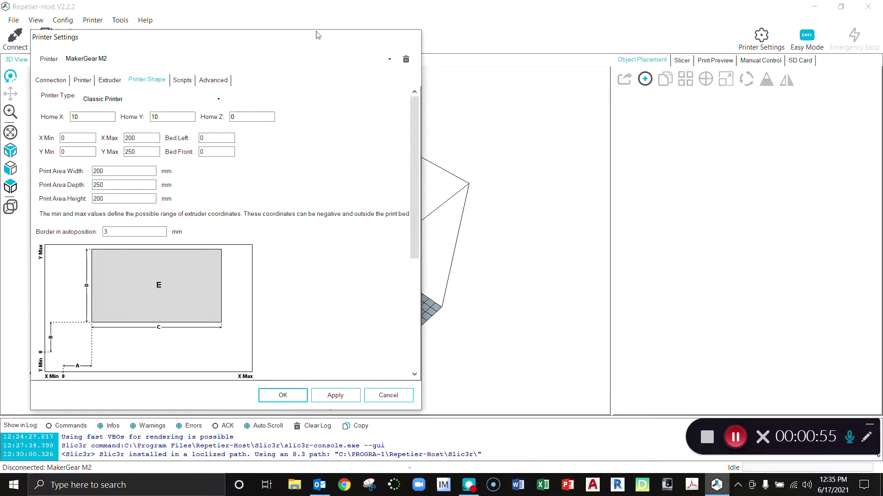
left_click_drag(172, 49, 286, 30)
left_click(175, 63)
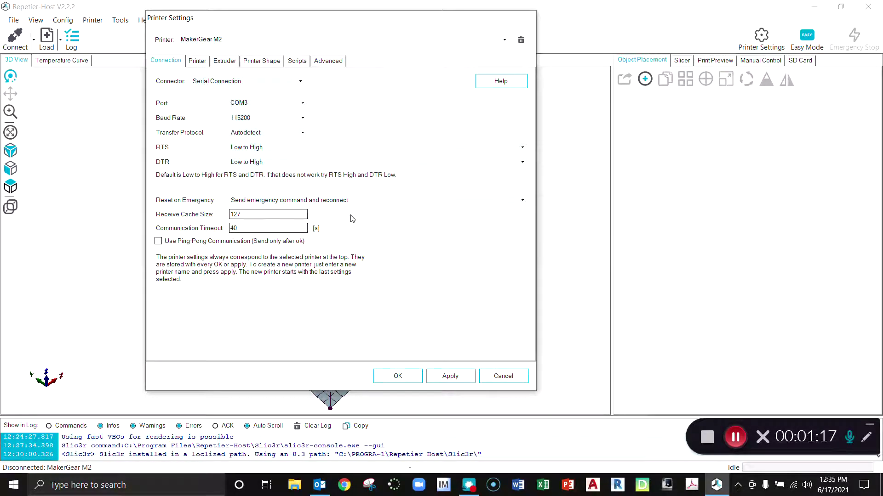
left_click(204, 64)
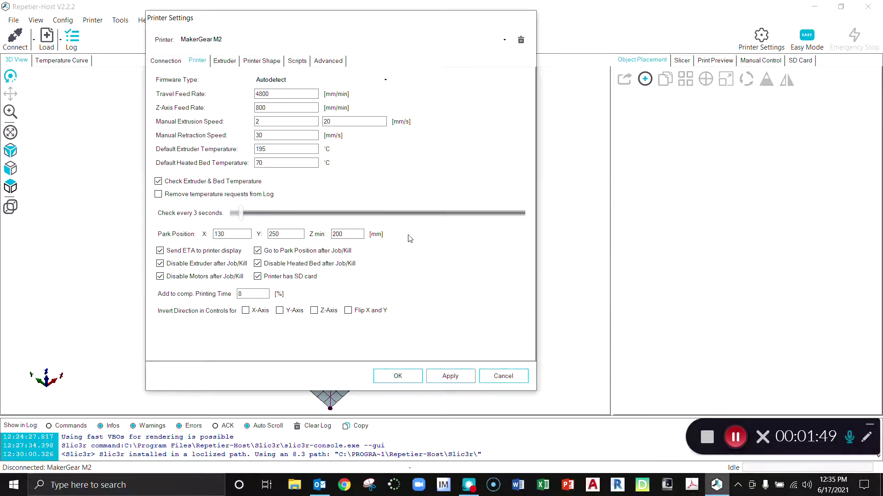
left_click(225, 61)
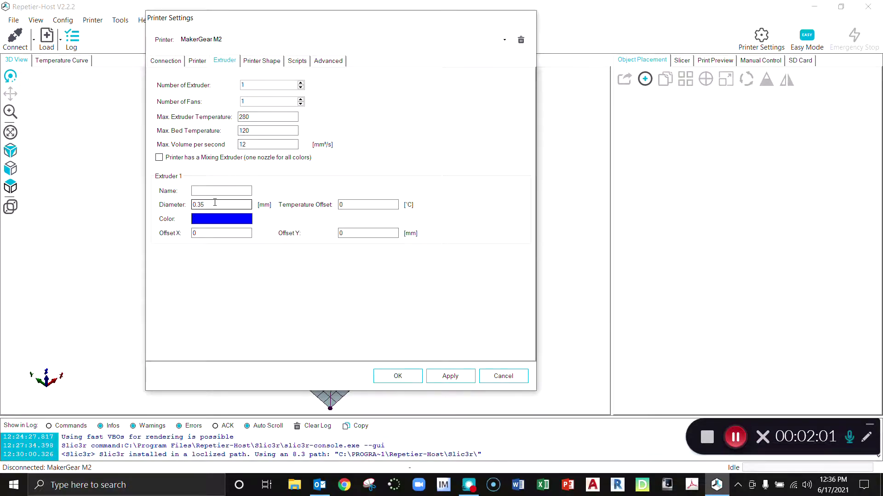
left_click(270, 64)
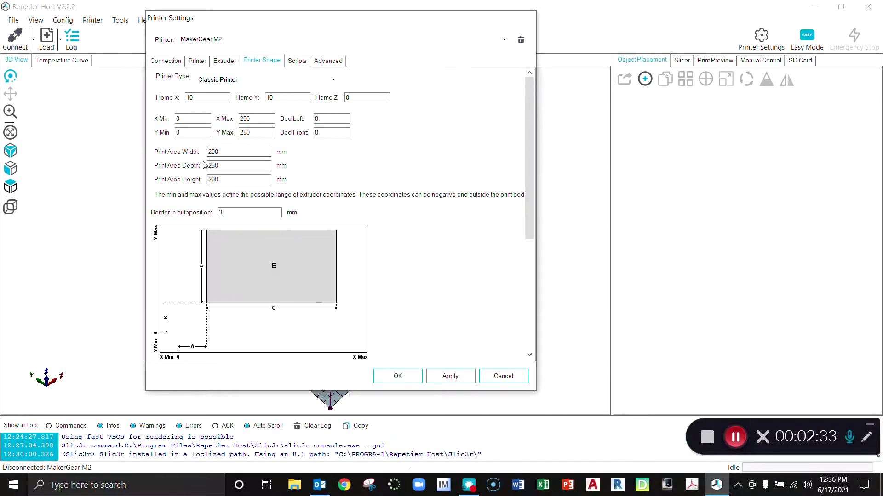
scroll(441, 164, "down", 4)
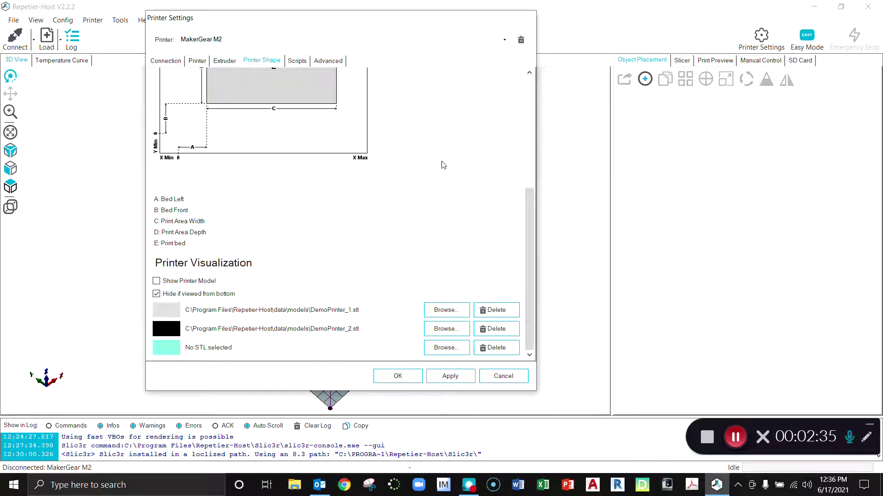
scroll(443, 164, "up", 4)
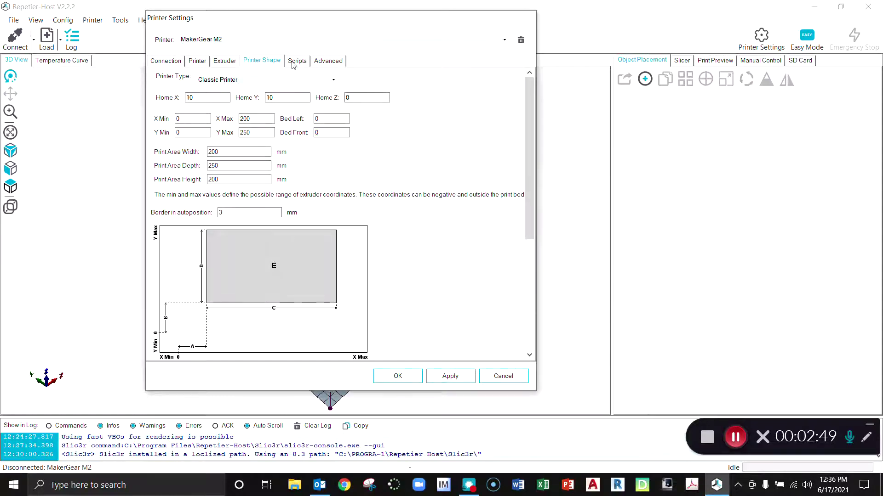
left_click(411, 380)
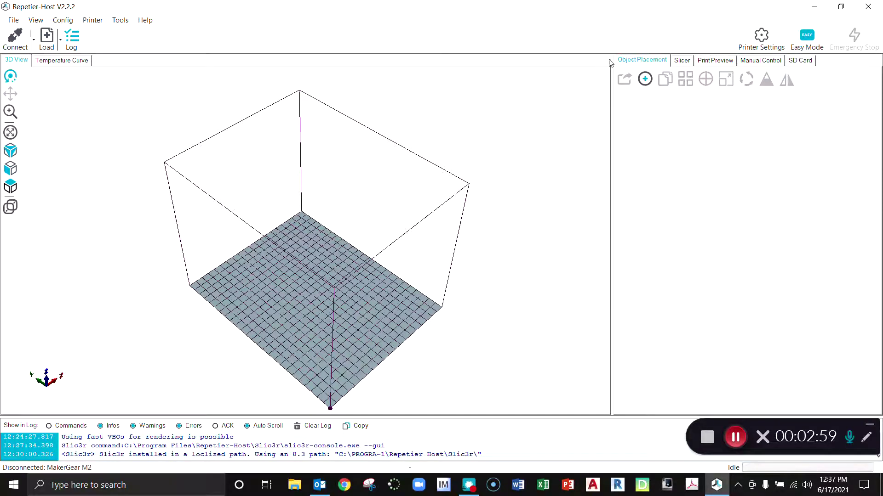
- Open the Slic3r configuration from the slicer settings and show its print settings
left_click(680, 61)
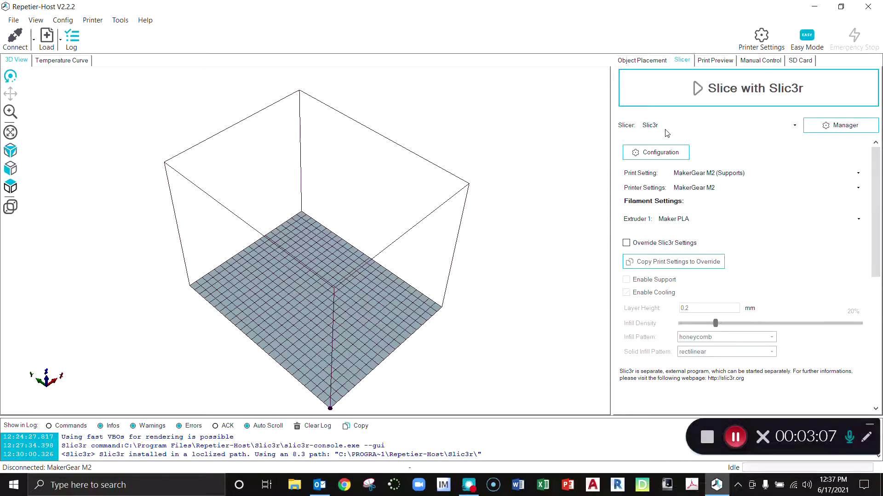
left_click(675, 156)
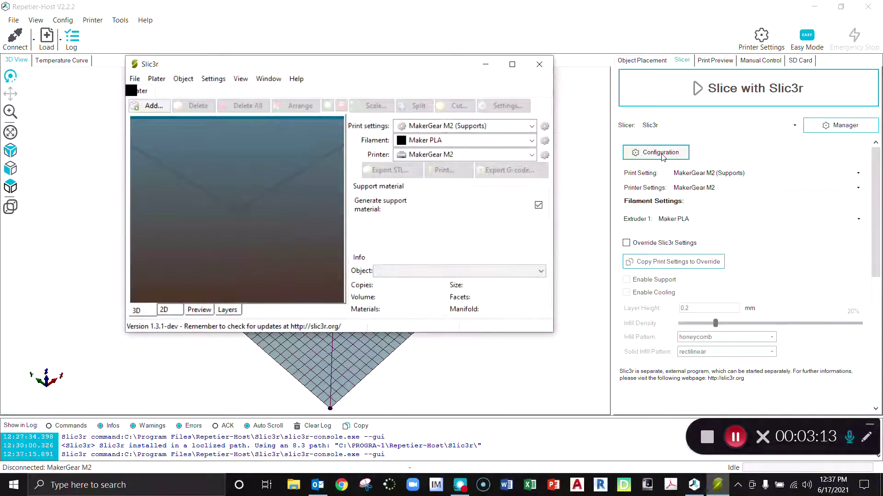
left_click_drag(381, 64, 383, 40)
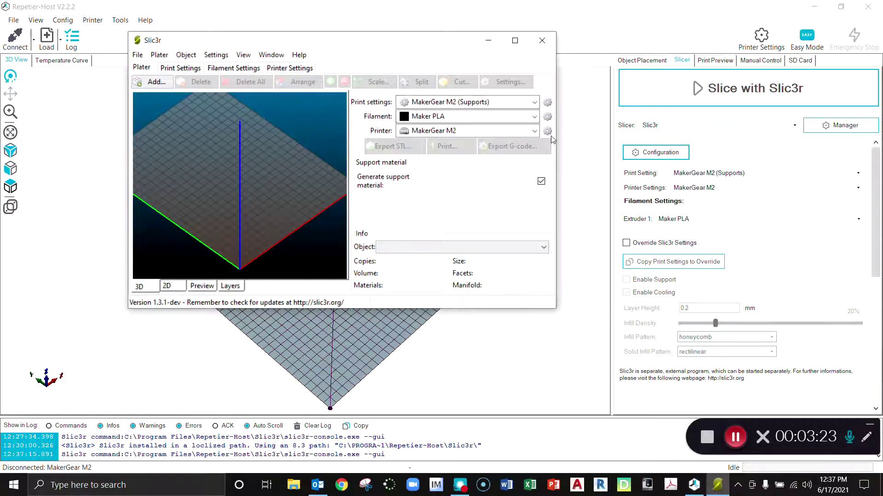
left_click(181, 68)
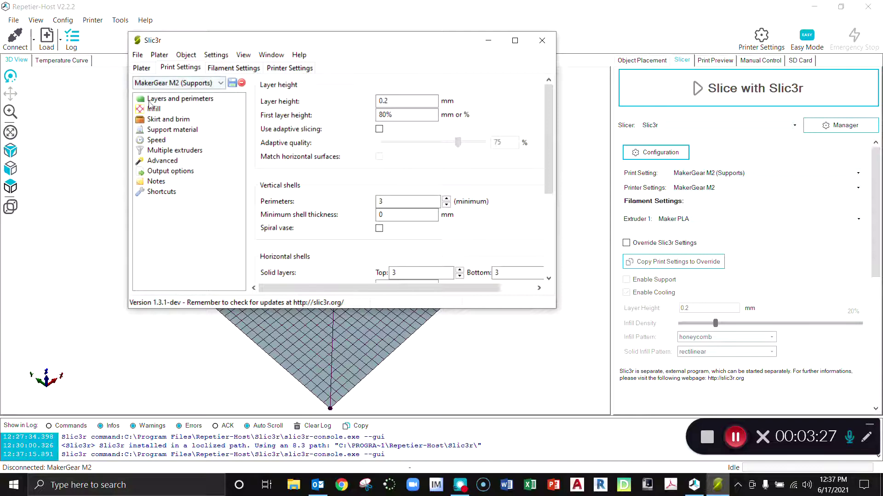
- Switch to another print settings preset and back to MakerGear M2 (Supports)
left_click(221, 81)
left_click(223, 81)
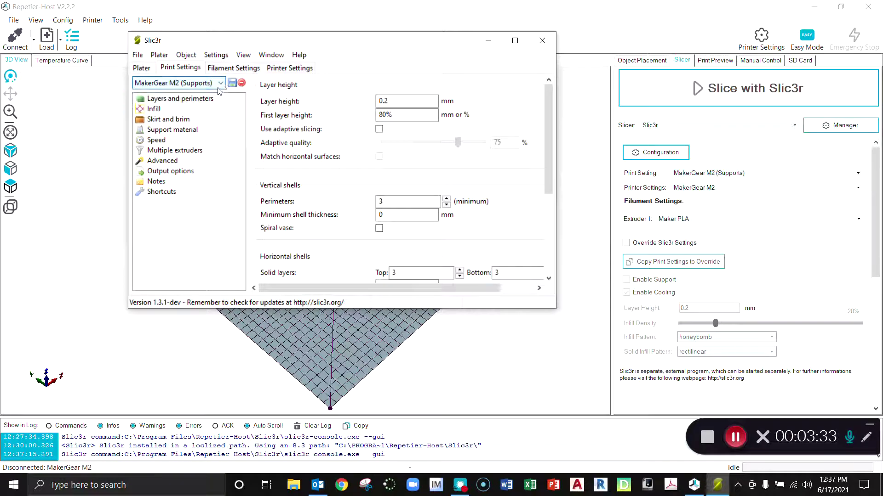
left_click(220, 83)
left_click(158, 93)
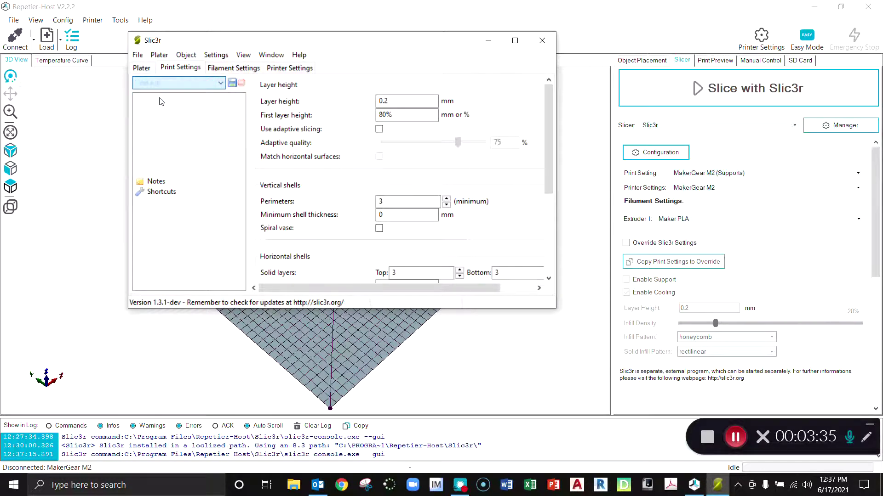
left_click(221, 84)
left_click(182, 112)
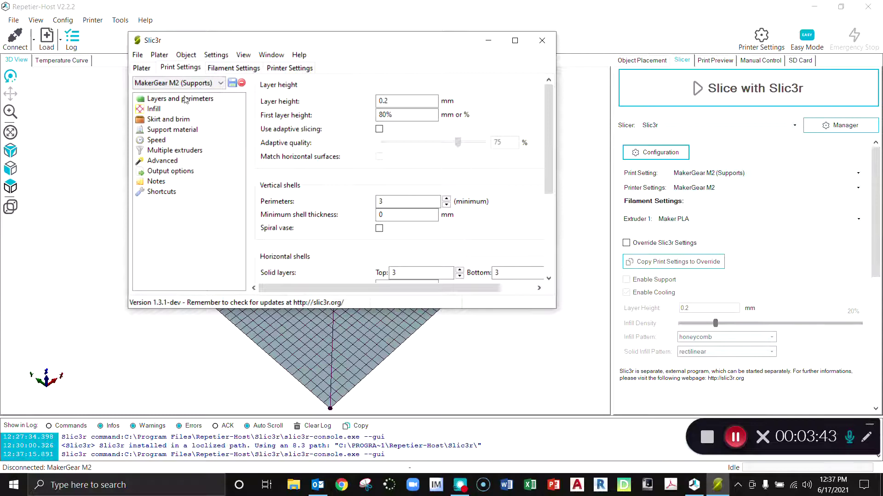
- Examine the layers and perimeters settings, from layer height and shells through the quality and seam options
left_click(208, 99)
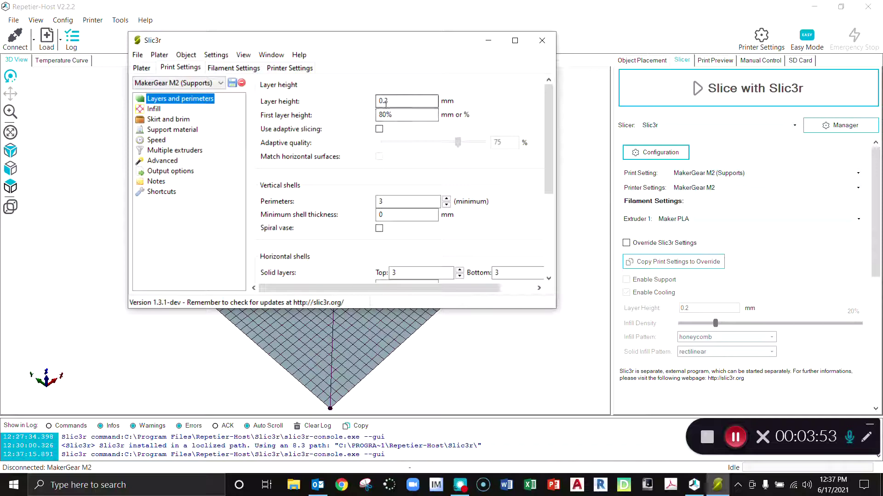
mouse_move(404, 102)
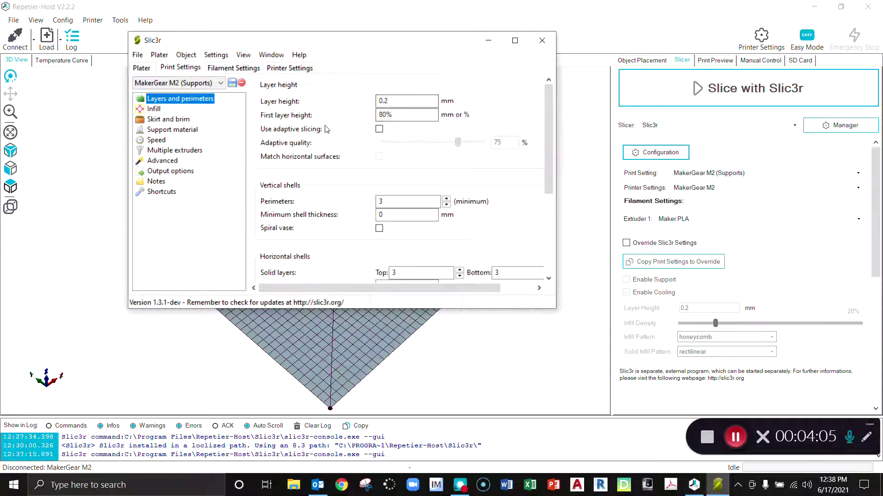
scroll(510, 133, "down", 2)
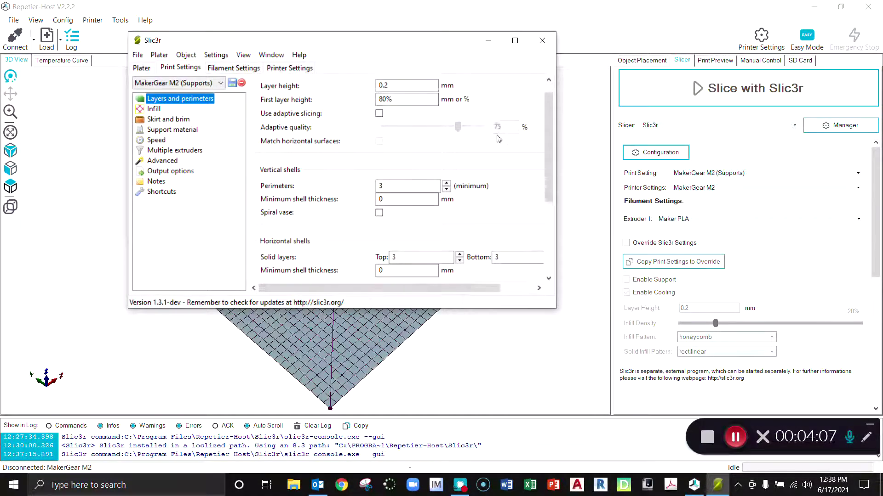
scroll(488, 152, "down", 4)
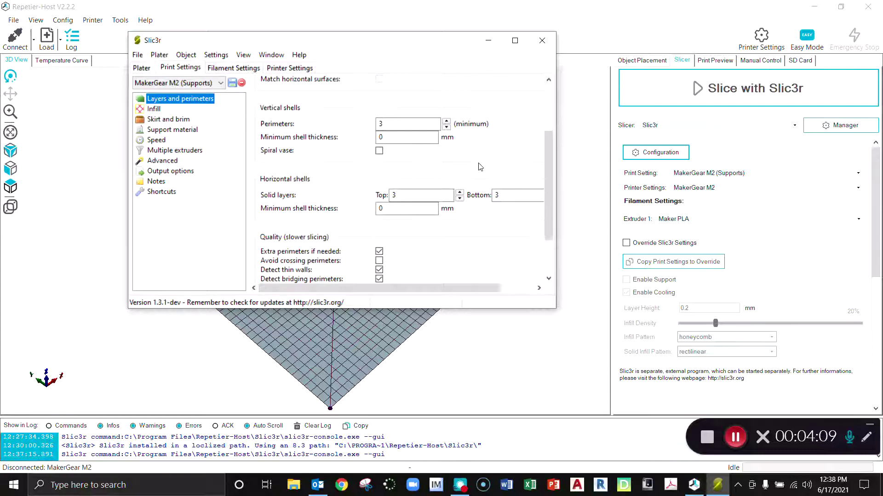
scroll(480, 166, "down", 4)
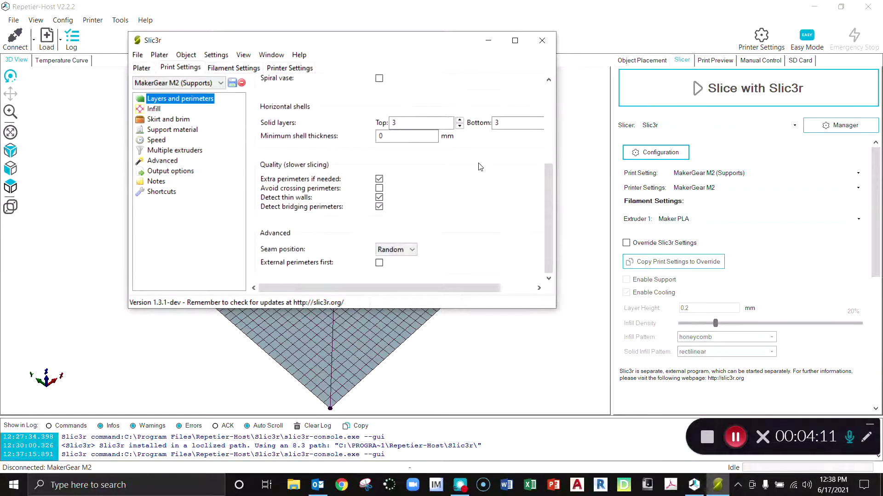
scroll(481, 170, "up", 5)
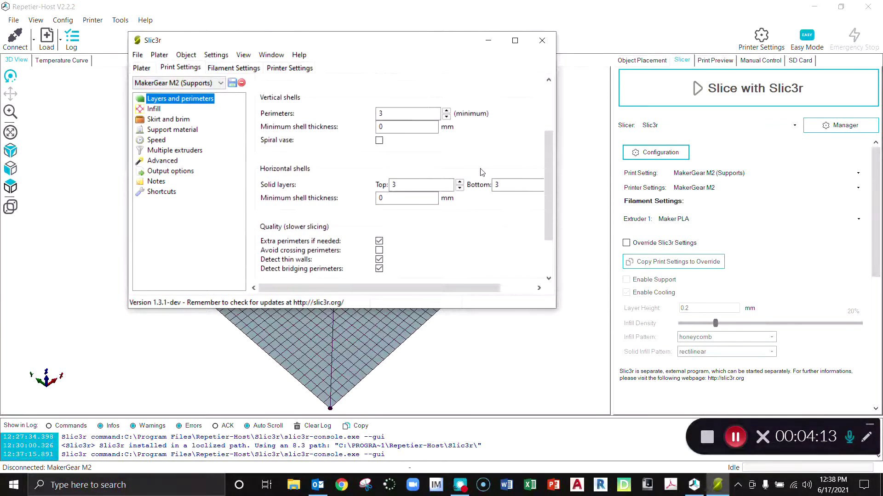
scroll(481, 172, "up", 4)
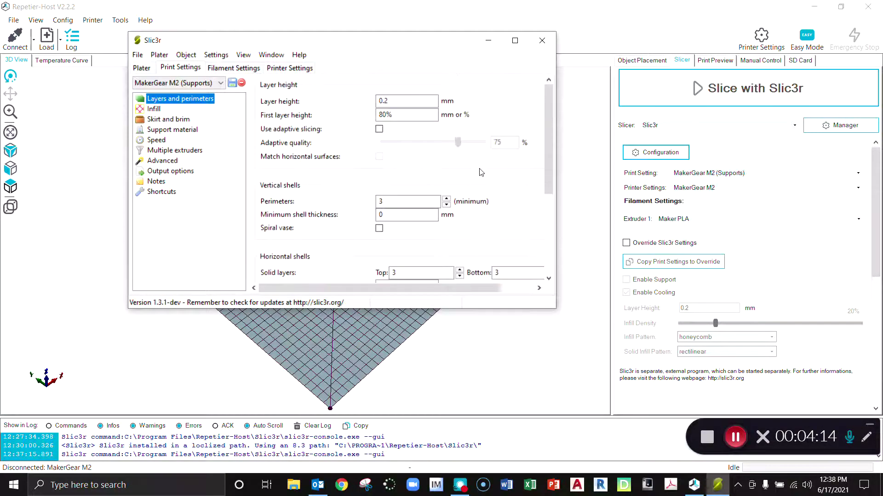
- Examine the infill density, pattern and advanced options, and the skirt and brim settings
left_click(153, 109)
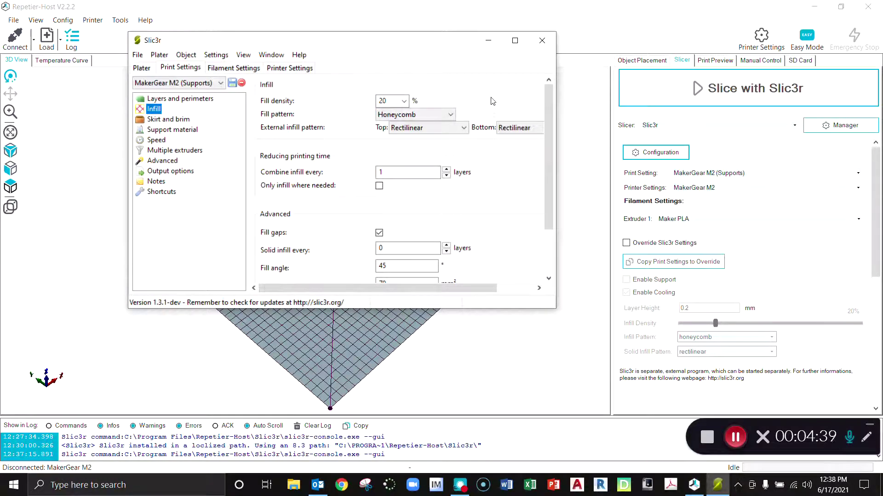
scroll(462, 196, "down", 3)
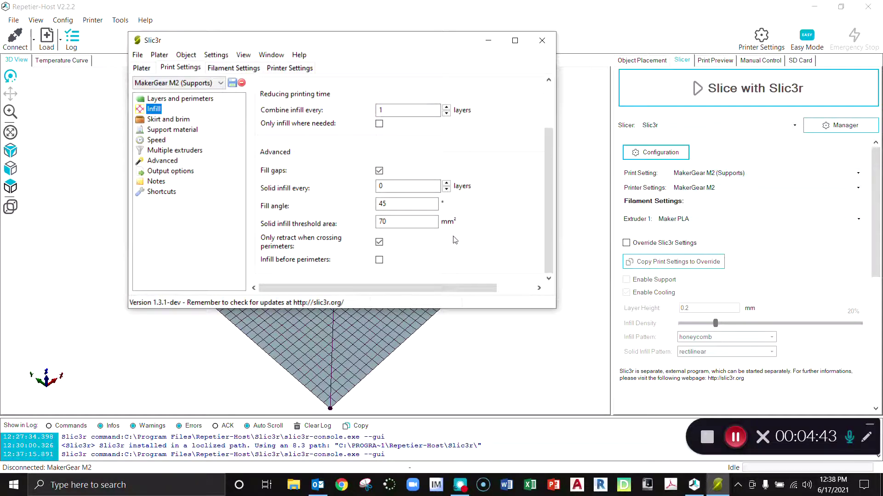
scroll(453, 235, "up", 3)
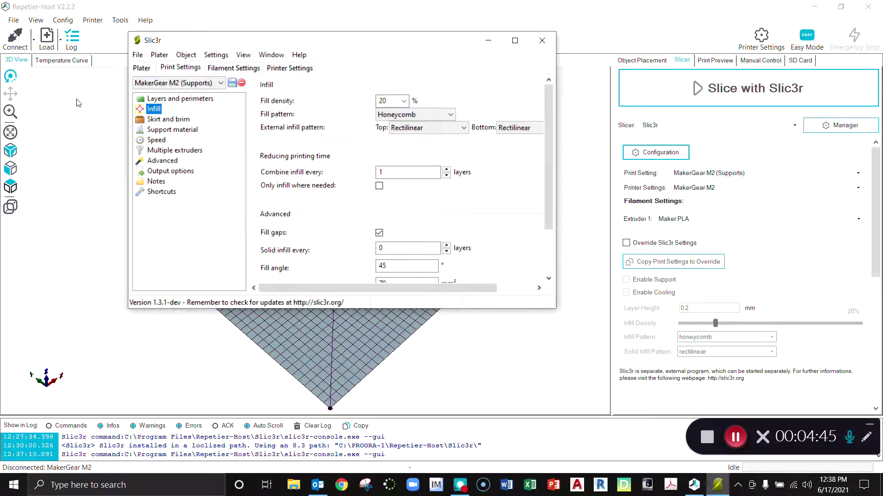
left_click(170, 122)
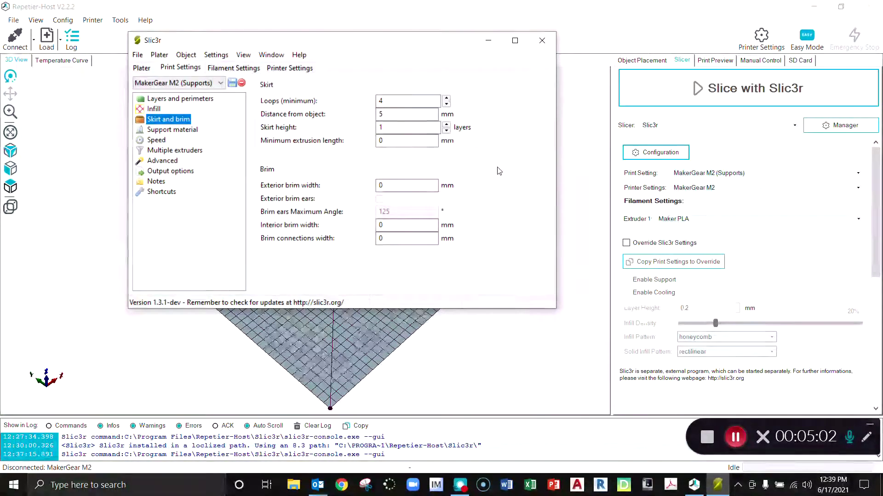
mouse_move(339, 114)
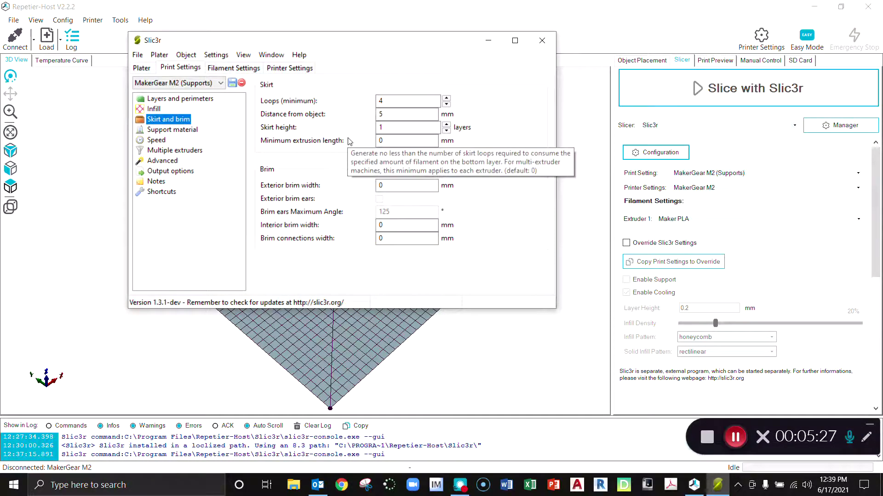
left_click(387, 104)
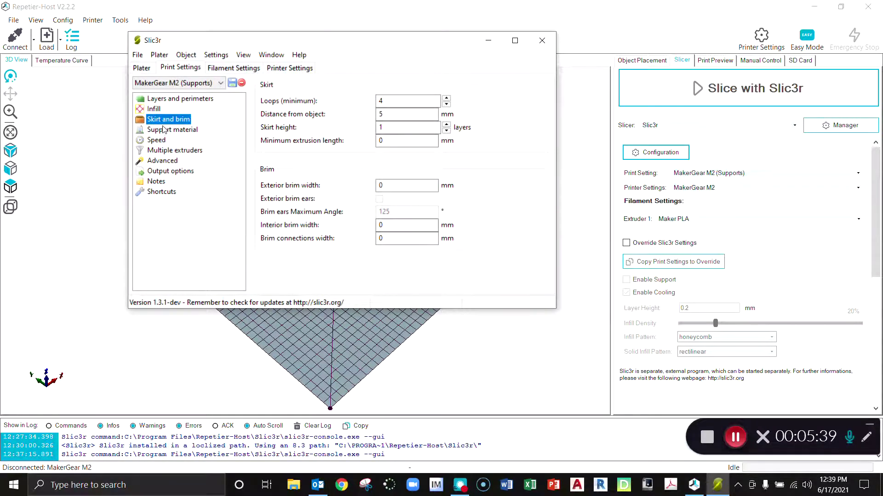
- Examine the support material and raft options, including the available support patterns, keeping the pillars pattern
left_click(182, 132)
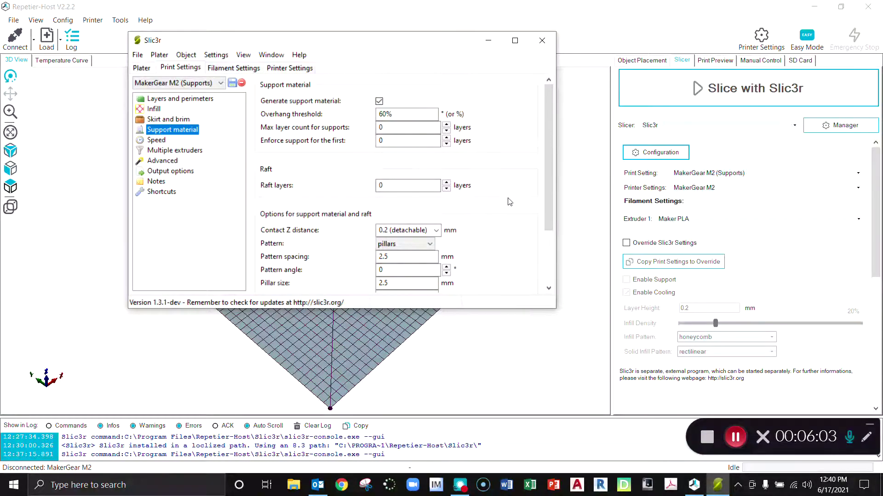
scroll(509, 202, "down", 2)
scroll(509, 203, "down", 3)
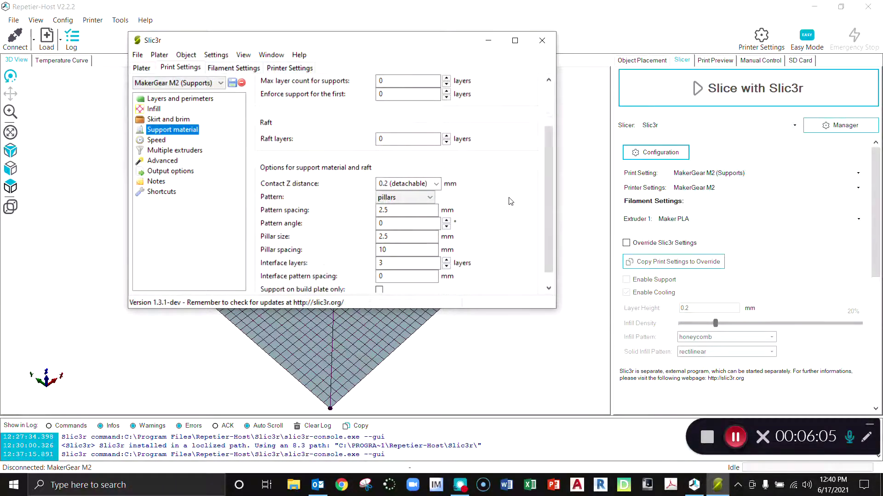
scroll(509, 201, "down", 1)
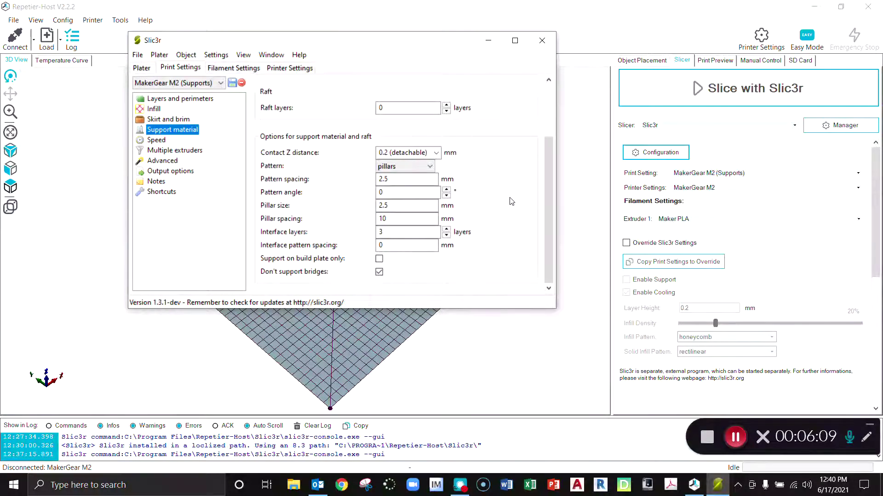
left_click(431, 166)
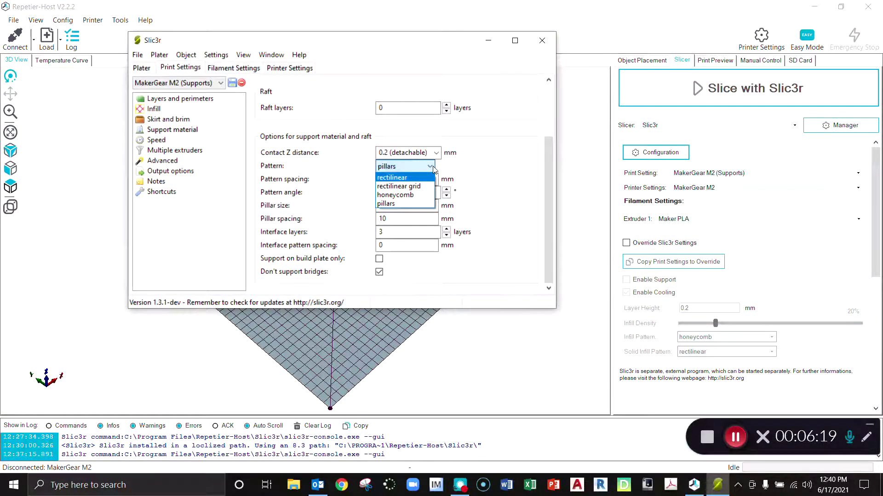
left_click(455, 172)
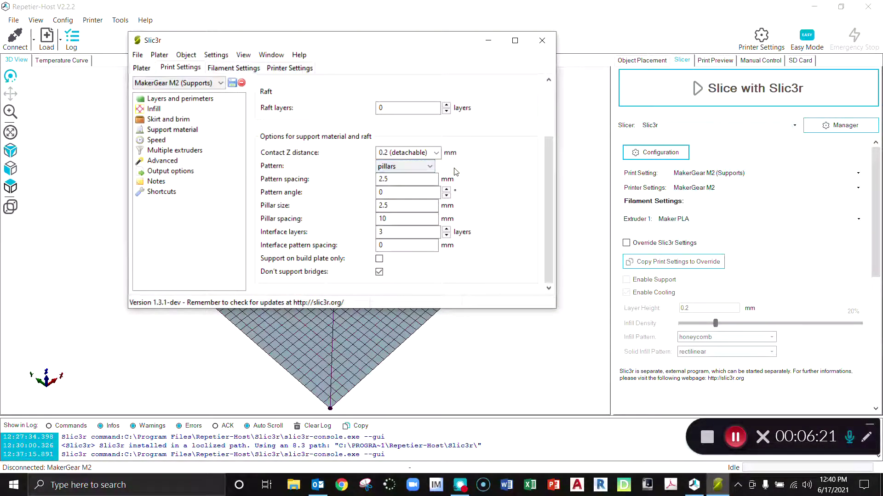
- Examine the speed settings, covering print moves, non-print travel, first layer speed, acceleration control and autospeed
left_click(157, 142)
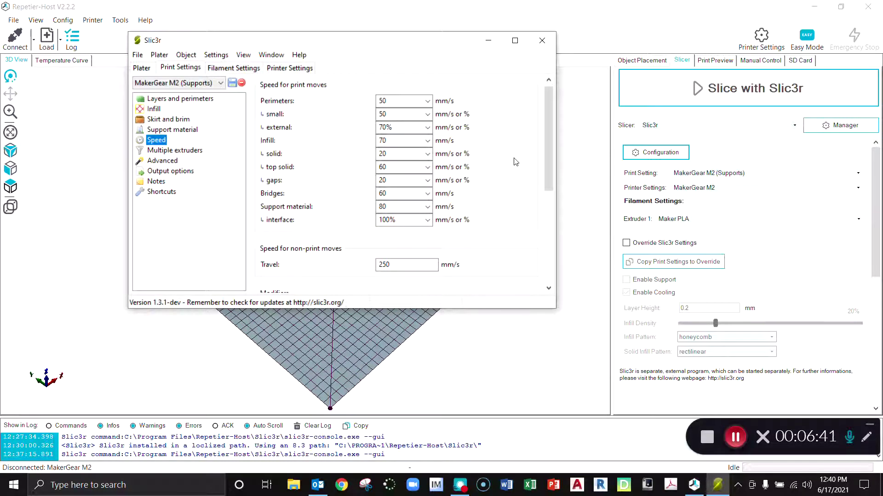
scroll(516, 162, "down", 1)
scroll(515, 164, "down", 1)
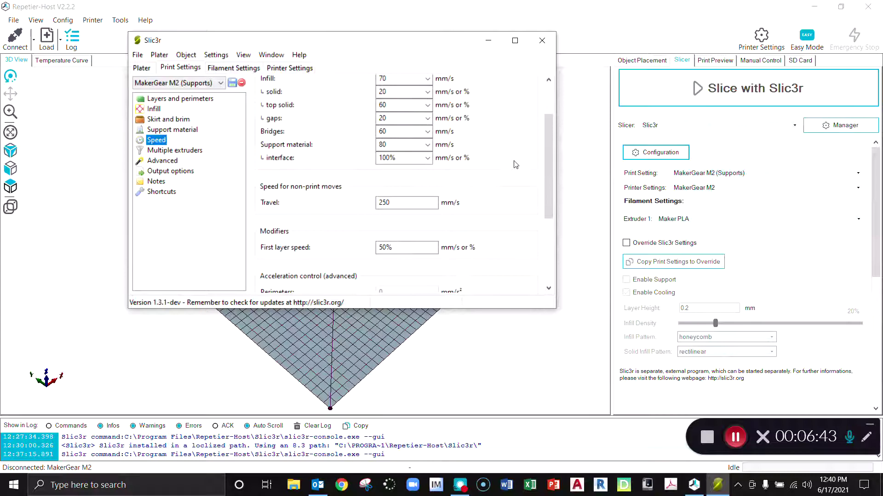
scroll(516, 164, "down", 3)
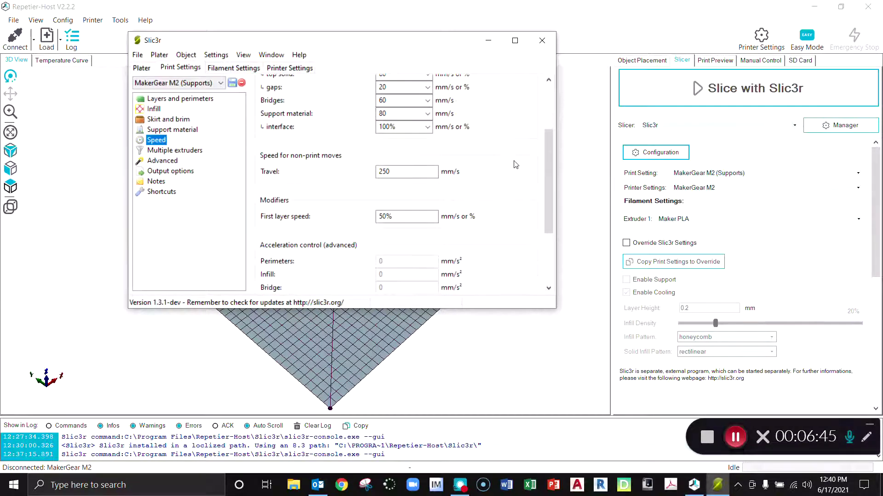
scroll(515, 165, "down", 2)
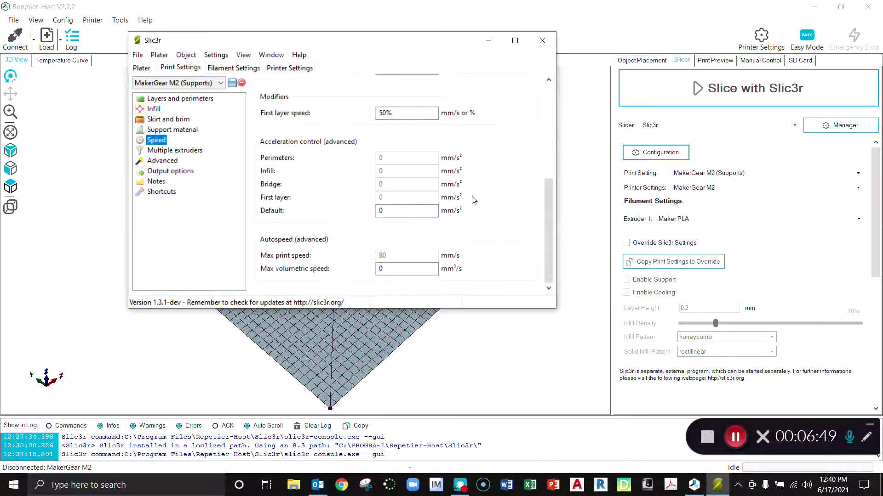
scroll(496, 227, "up", 2)
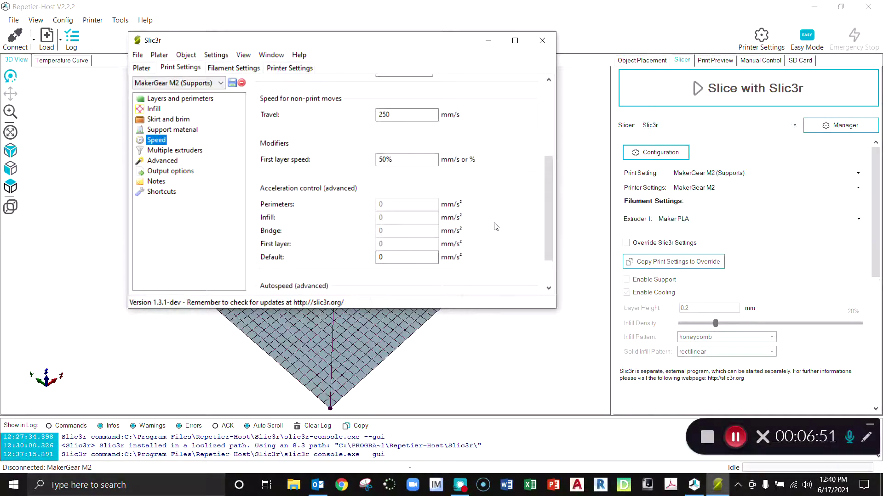
scroll(496, 227, "up", 4)
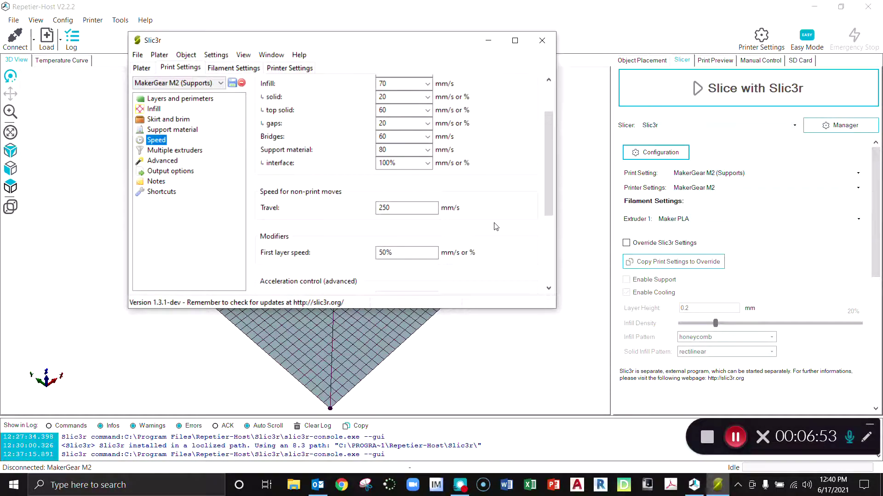
scroll(495, 226, "up", 3)
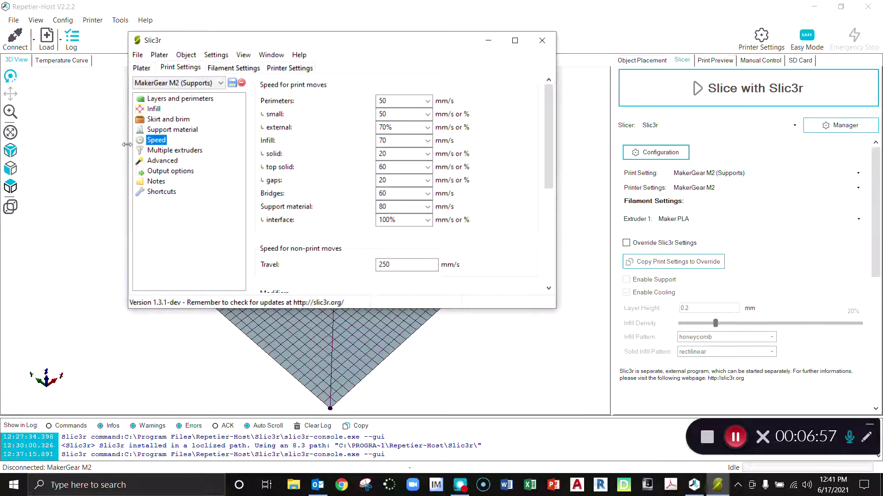
- Examine the multiple extruders settings, the advanced extrusion width, overlap and flow settings, and the output options
left_click(193, 152)
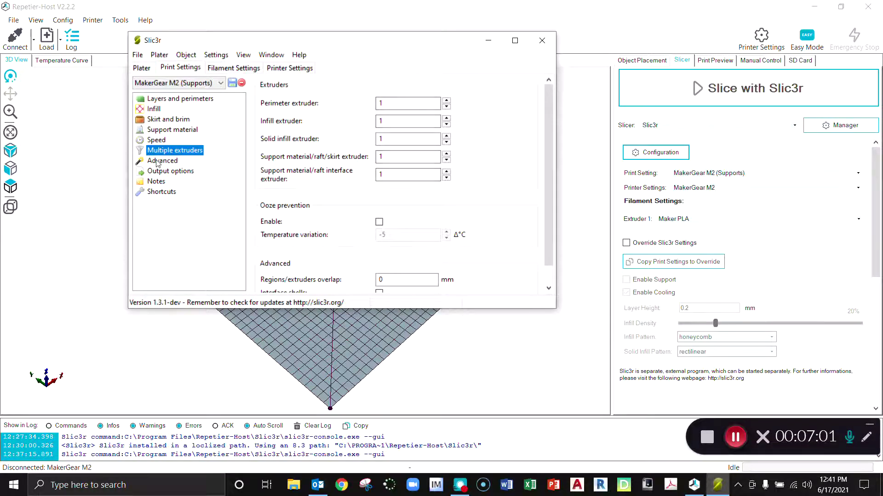
left_click(171, 164)
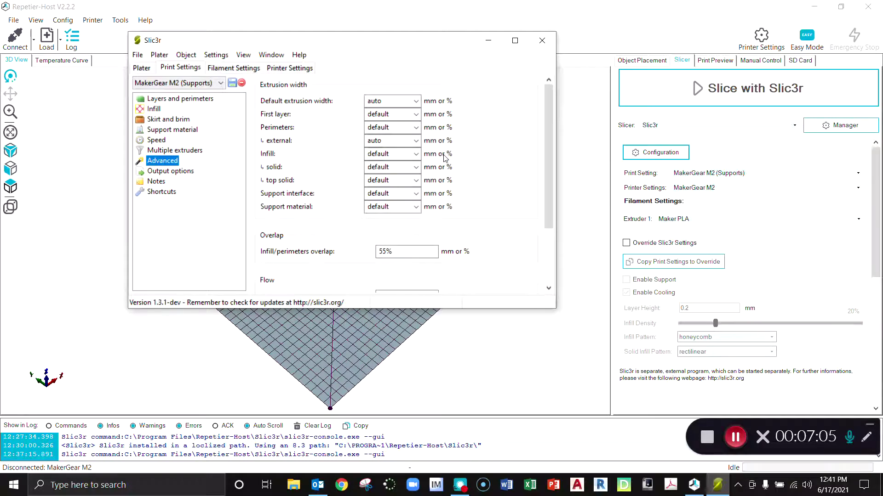
scroll(455, 162, "down", 1)
scroll(455, 162, "down", 2)
scroll(455, 164, "up", 3)
left_click(181, 174)
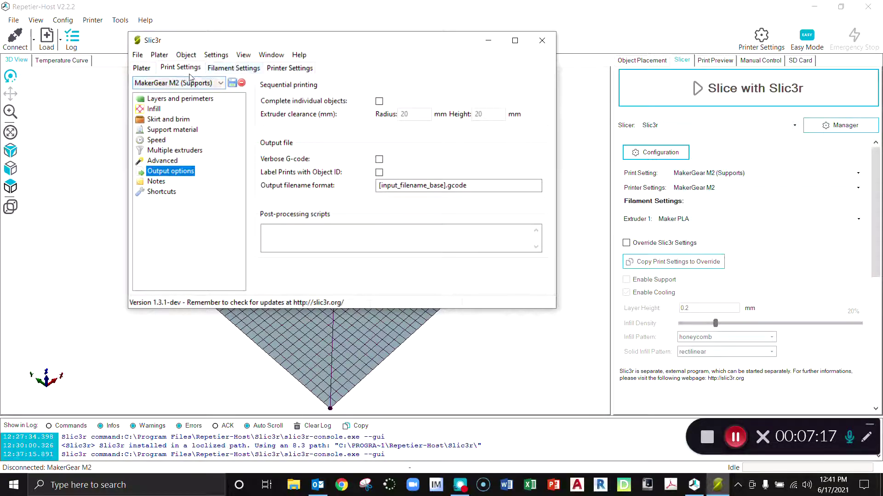
- Examine the MakerGear M2 printer's general settings, including the bed shape dialog, and its custom G-code and notes
left_click(290, 69)
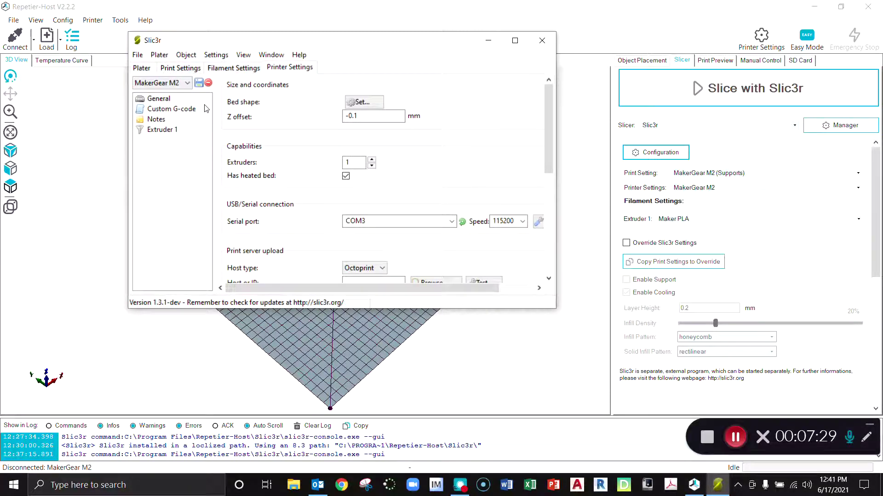
left_click(161, 99)
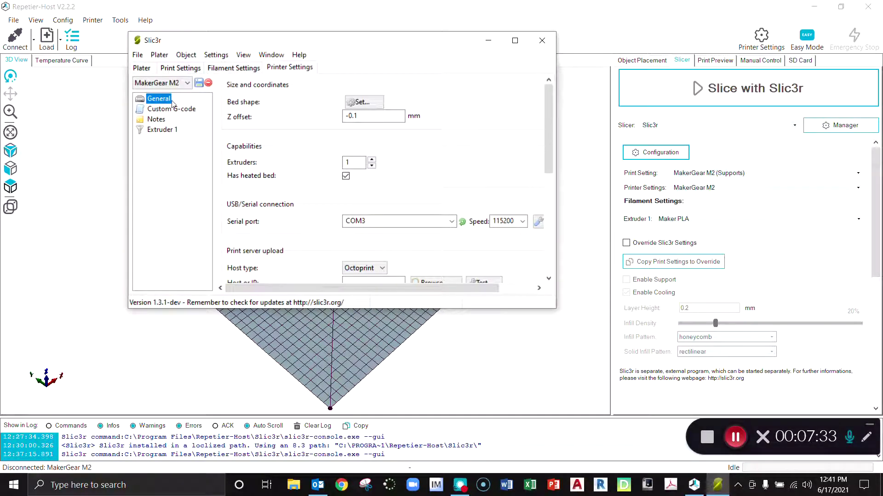
left_click(364, 102)
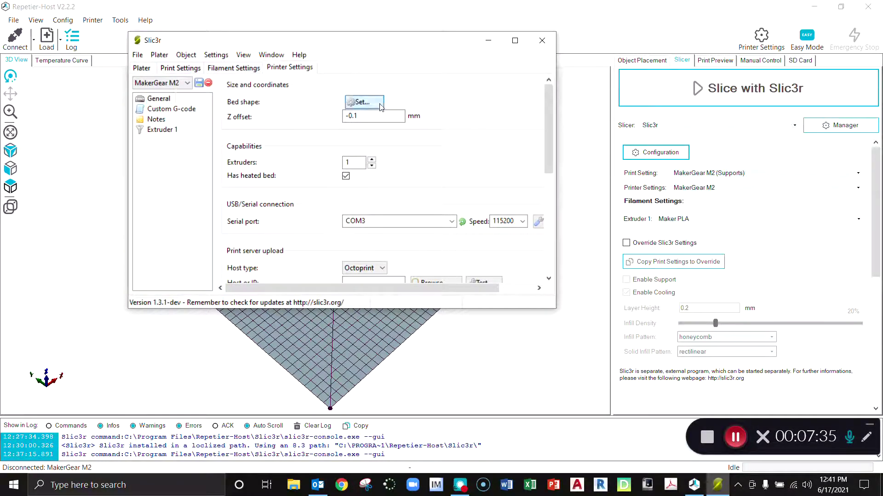
left_click(254, 157)
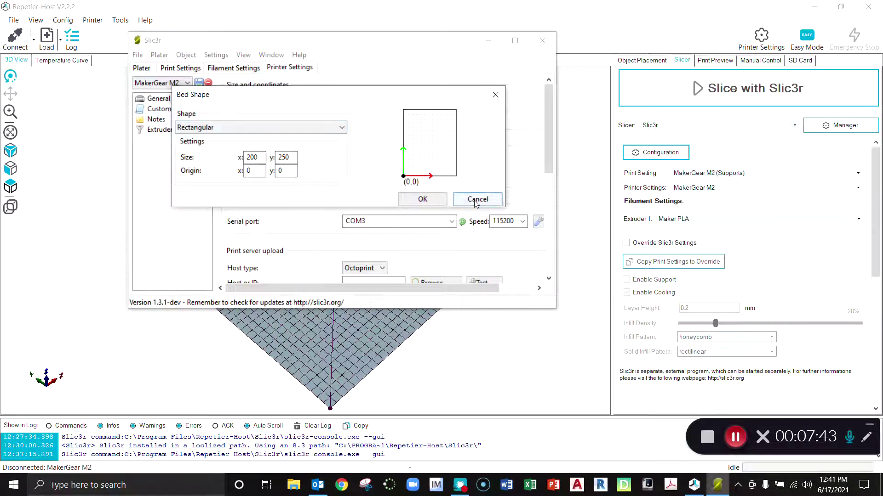
left_click(439, 201)
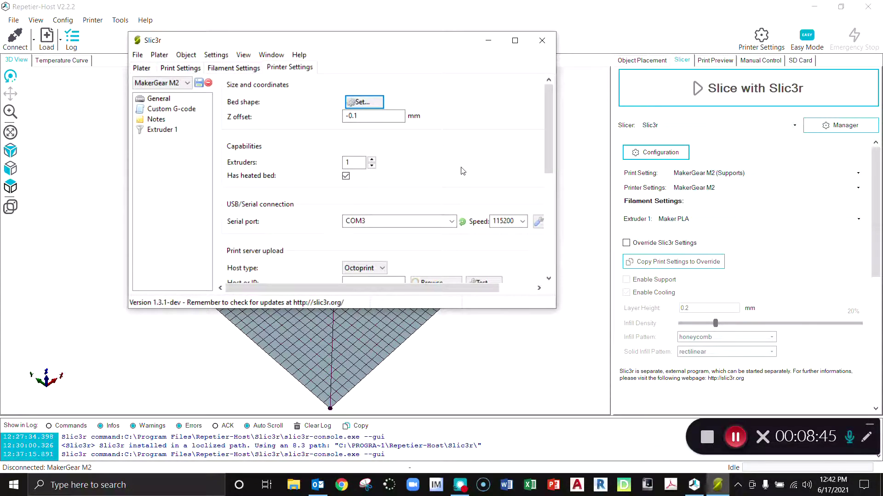
scroll(463, 171, "down", 3)
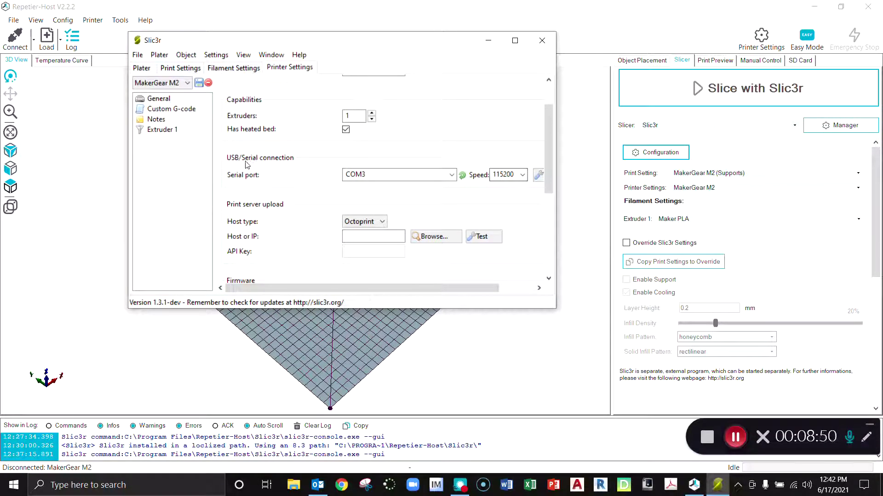
left_click(174, 112)
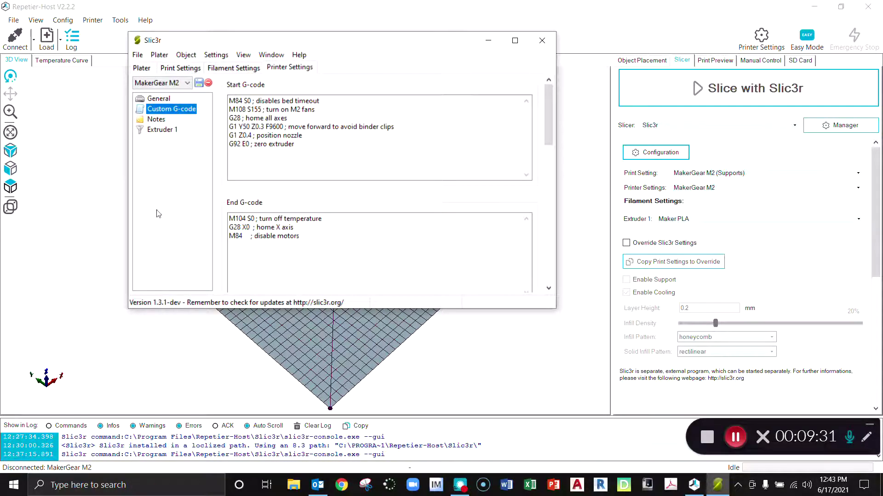
left_click(156, 120)
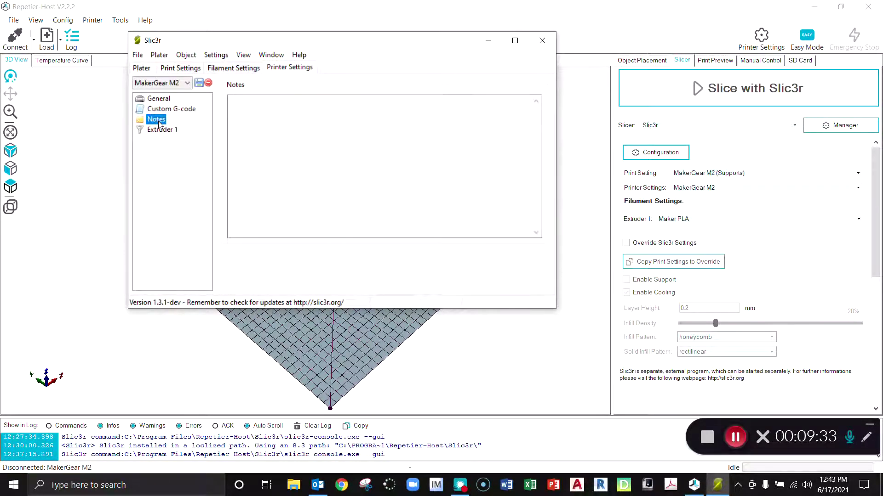
- Examine the Extruder 1 settings, from nozzle diameter and layer height limits through offset and retraction
left_click(169, 132)
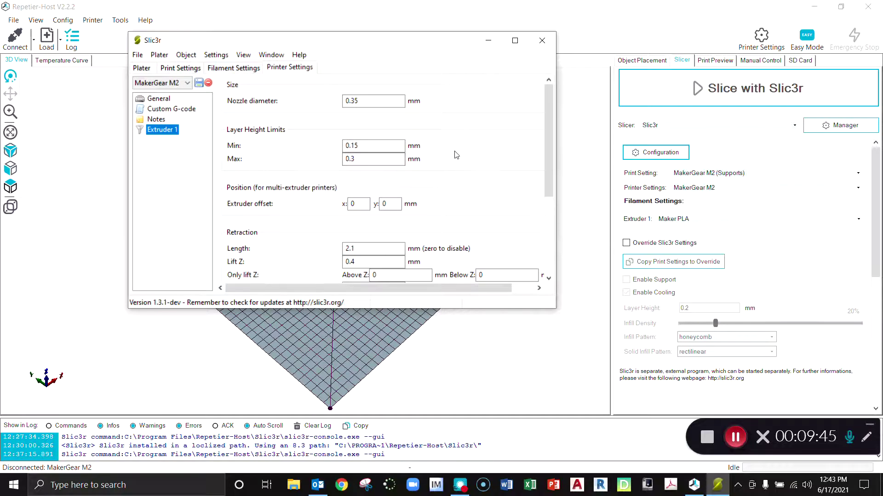
scroll(456, 155, "down", 1)
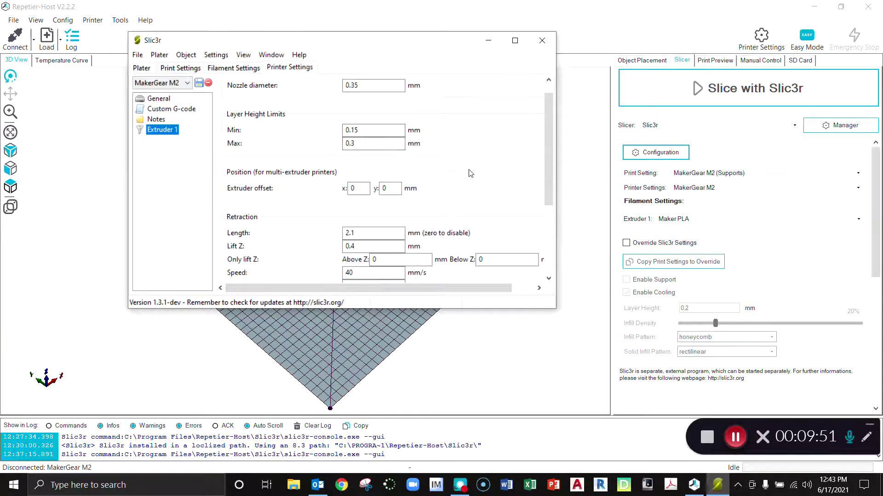
scroll(468, 173, "down", 1)
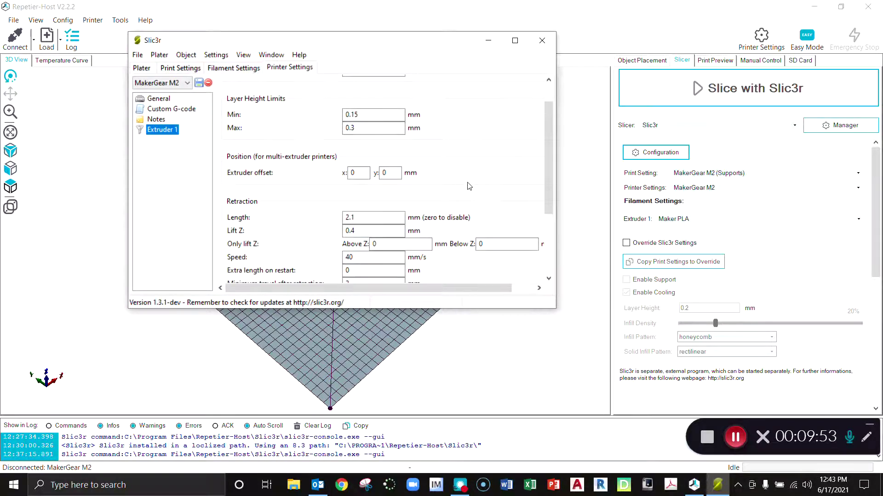
scroll(468, 186, "up", 2)
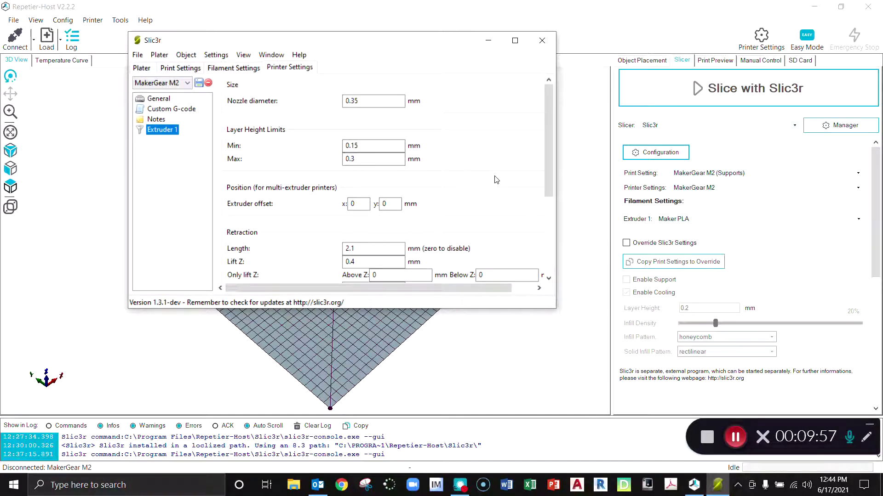
scroll(490, 183, "down", 1)
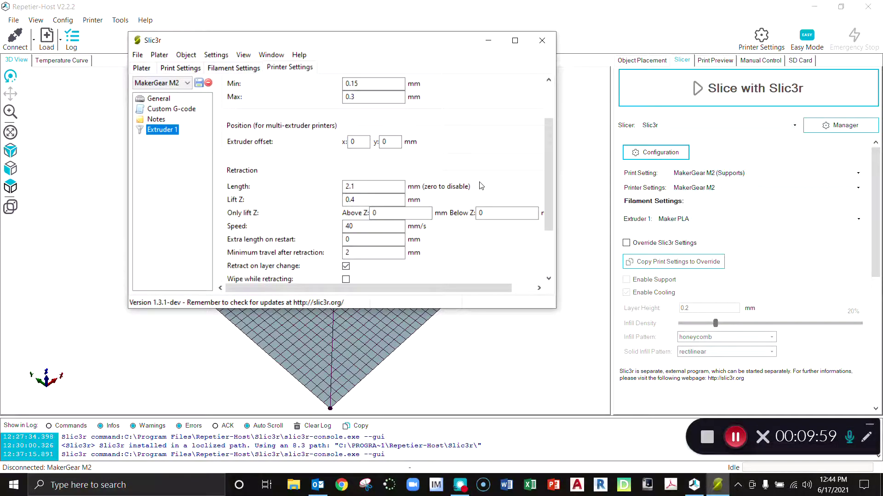
scroll(480, 185, "down", 2)
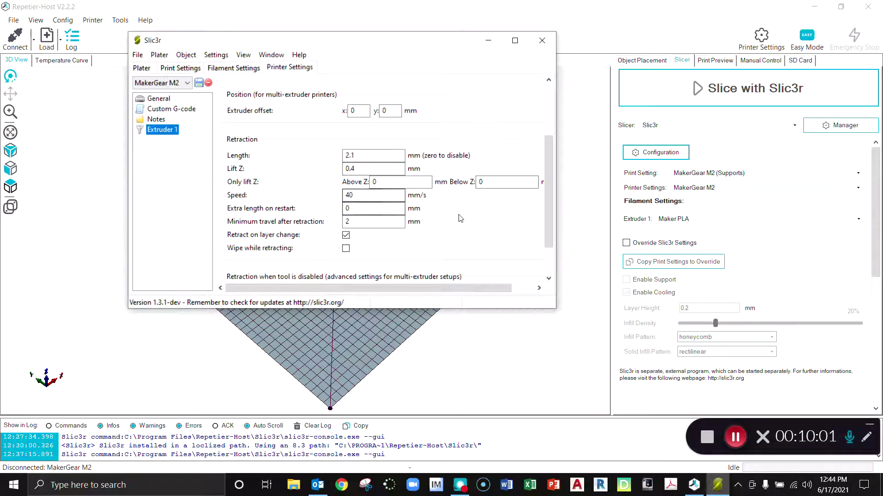
scroll(462, 218, "down", 1)
scroll(464, 219, "down", 2)
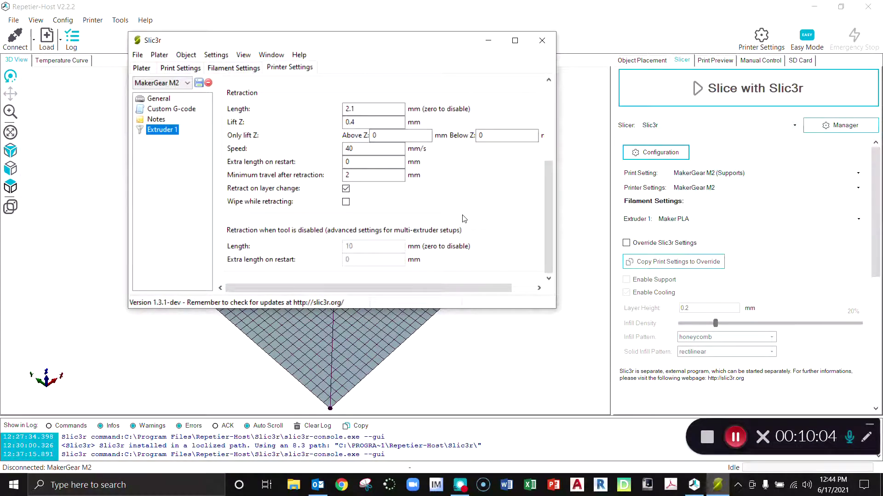
scroll(462, 219, "up", 1)
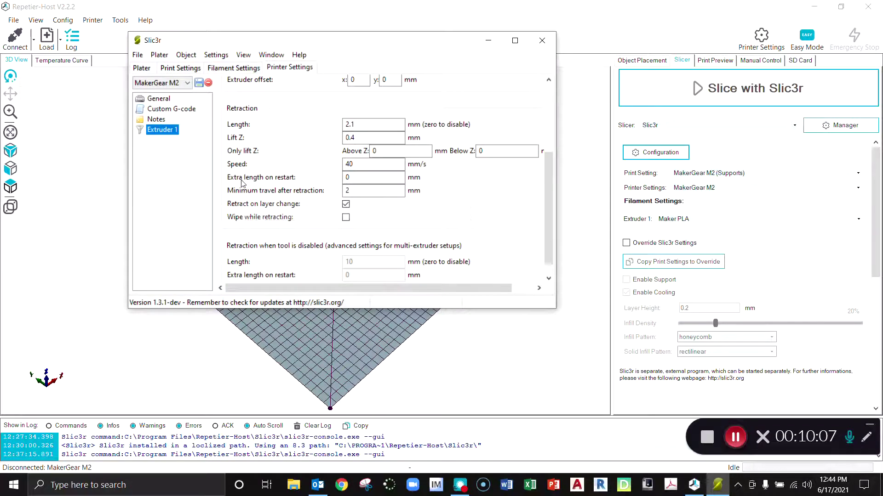
scroll(255, 178, "up", 3)
scroll(255, 178, "up", 5)
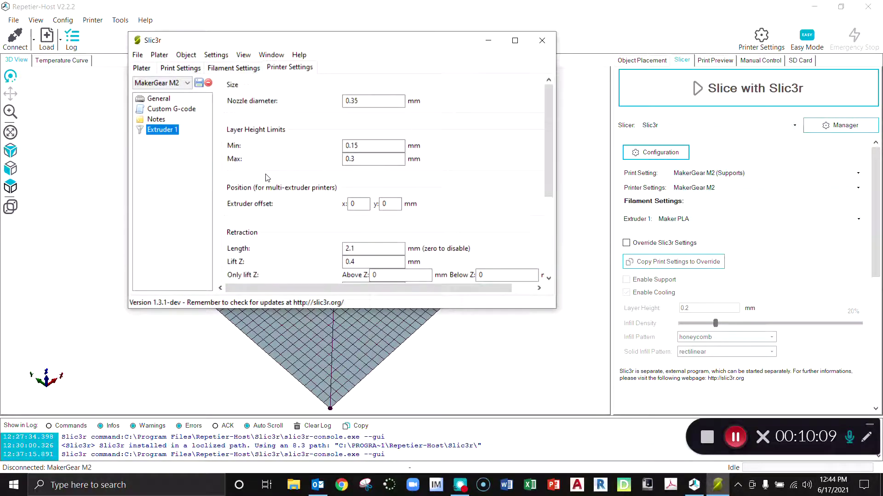
- Examine the available filament presets and the diameter and temperature settings of the Maker PLA filament, keeping that preset
left_click(236, 69)
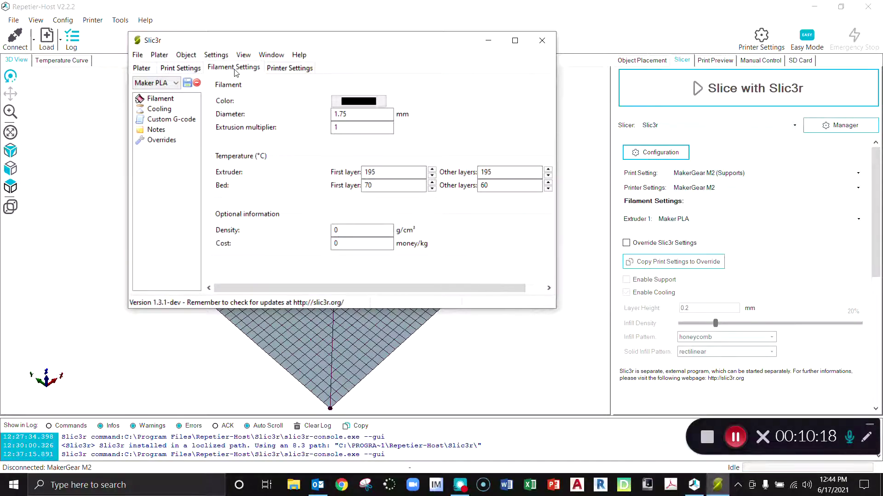
left_click(175, 83)
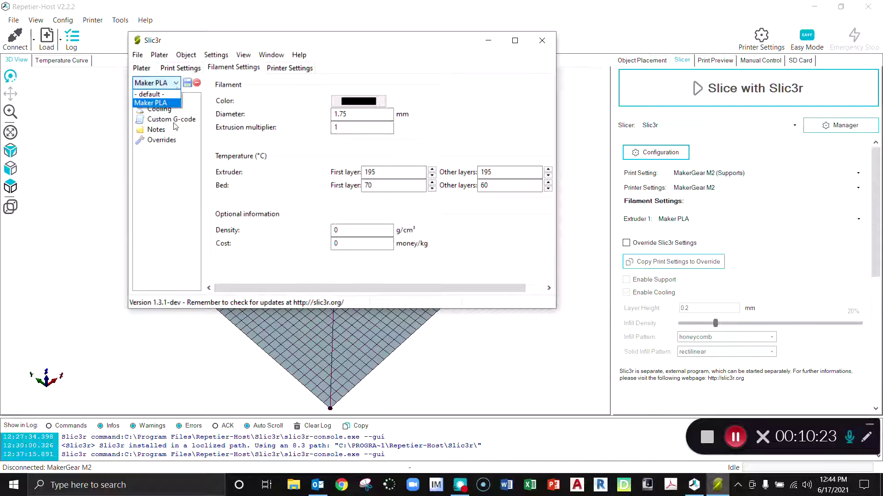
left_click(181, 176)
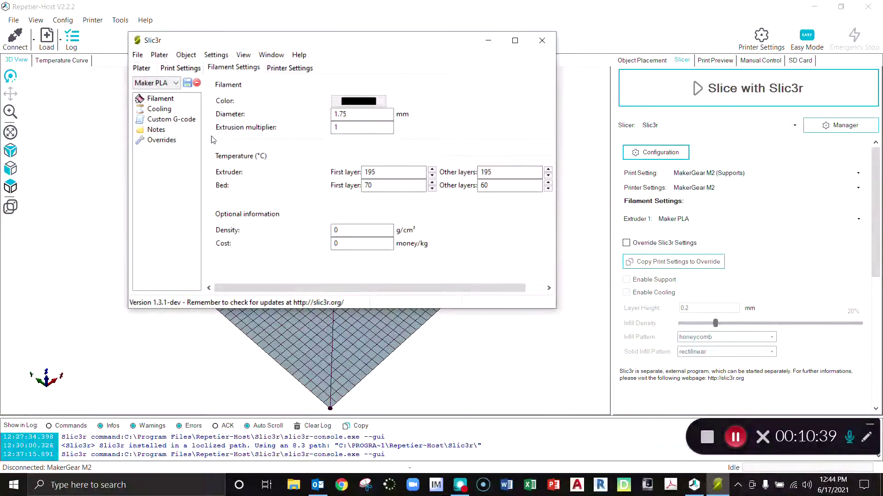
left_click(161, 99)
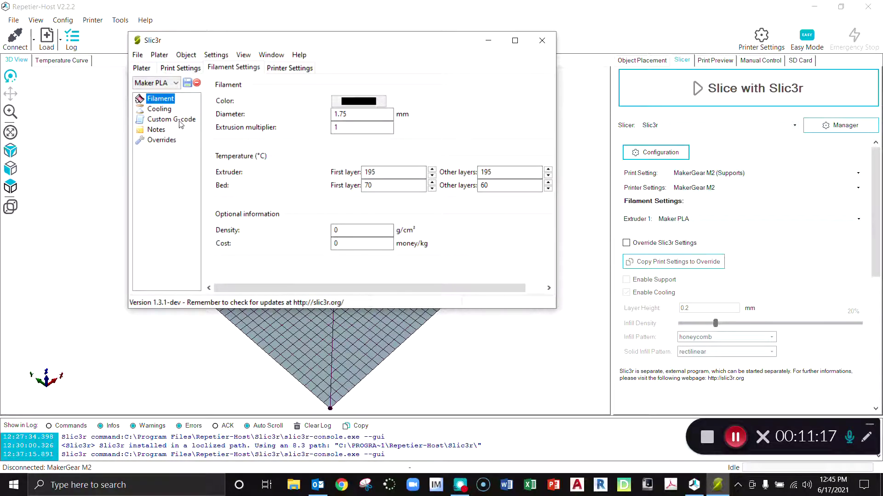
- Examine the Maker PLA cooling settings and thresholds, along with its custom G-code, overrides and notes
left_click(167, 110)
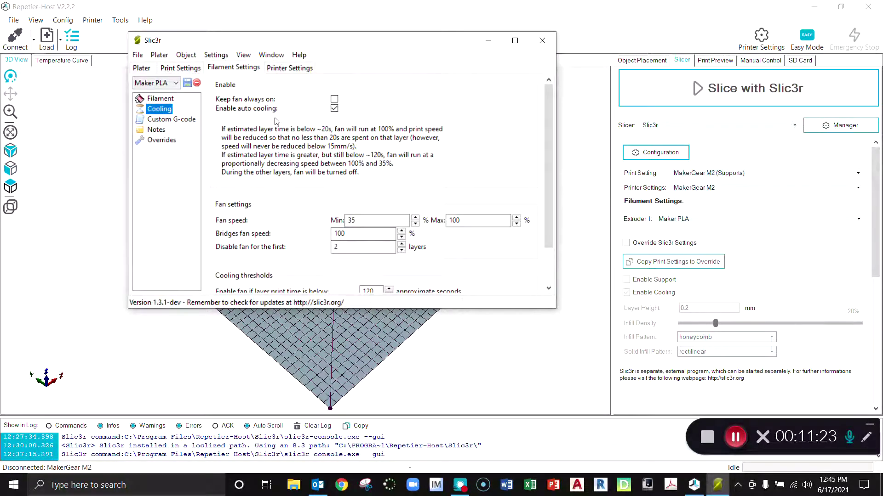
scroll(437, 128, "down", 2)
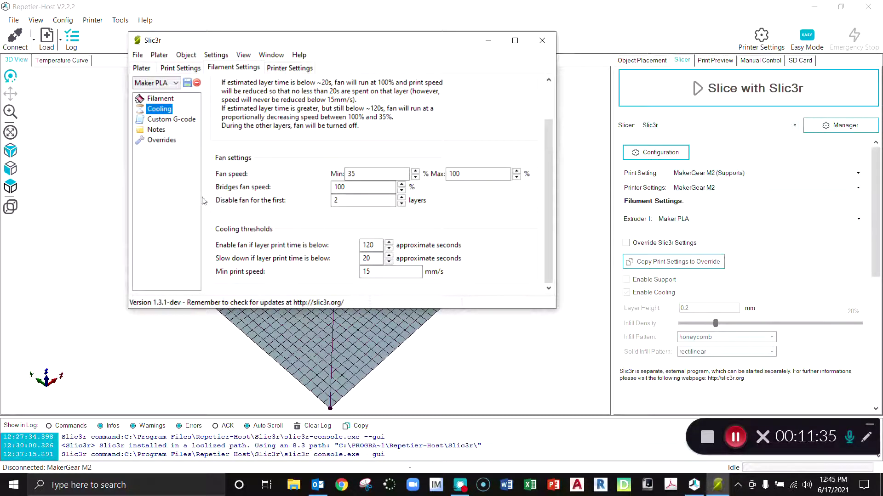
left_click(166, 121)
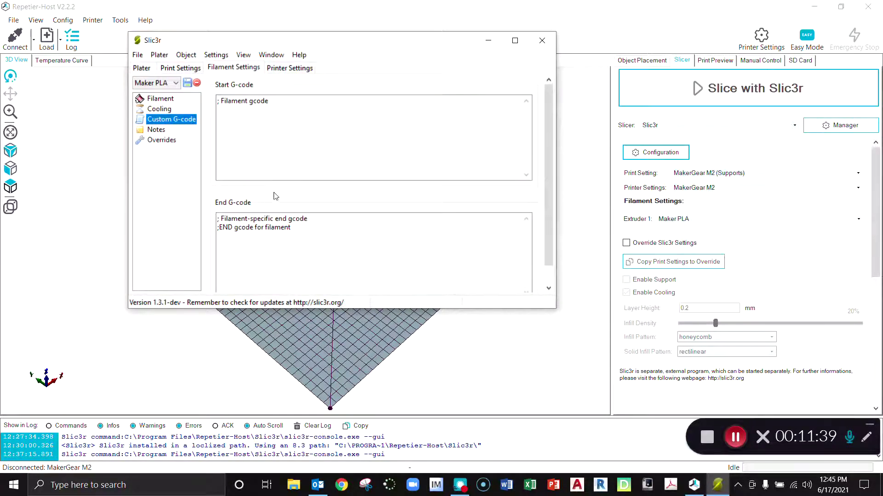
left_click(160, 141)
left_click(156, 130)
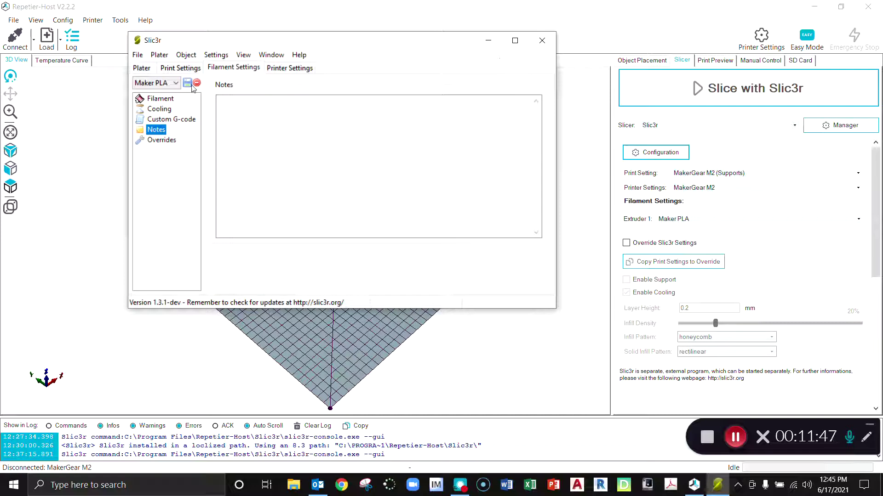
- Return to the print settings of the MakerGear M2 (Supports) preset
left_click(184, 72)
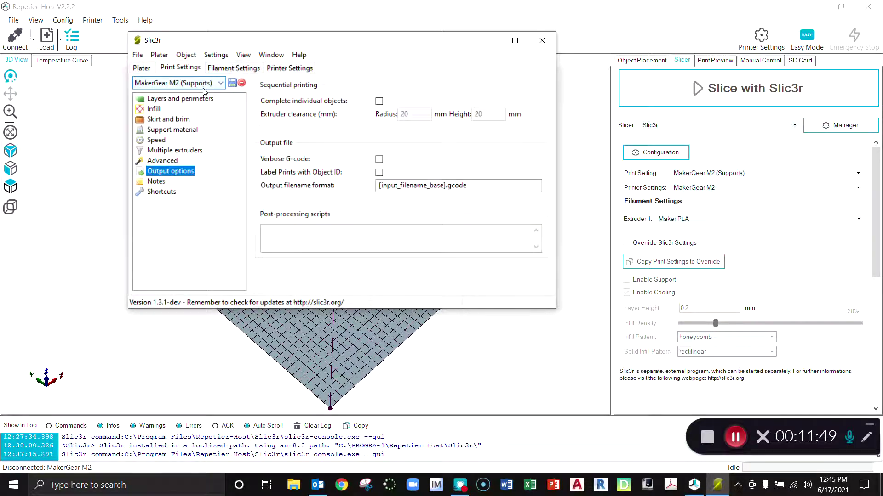